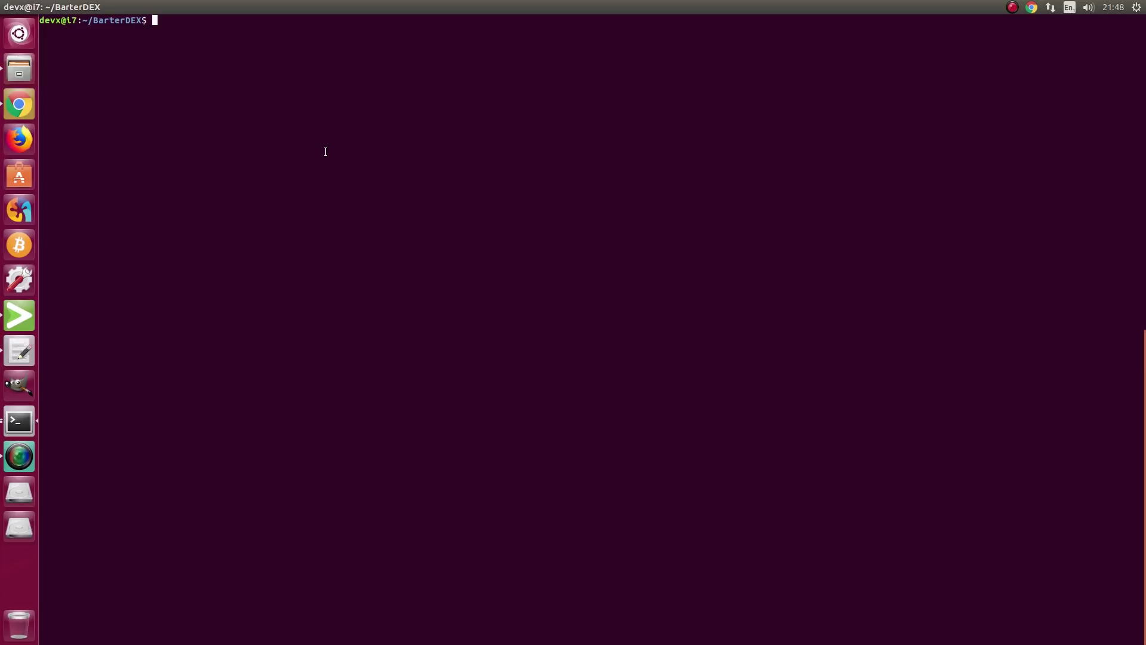
# Launch BarterDEX with npm start and enlarge its window, moving it toward the top right
pyautogui.write('npm start')
pyautogui.press('Return')
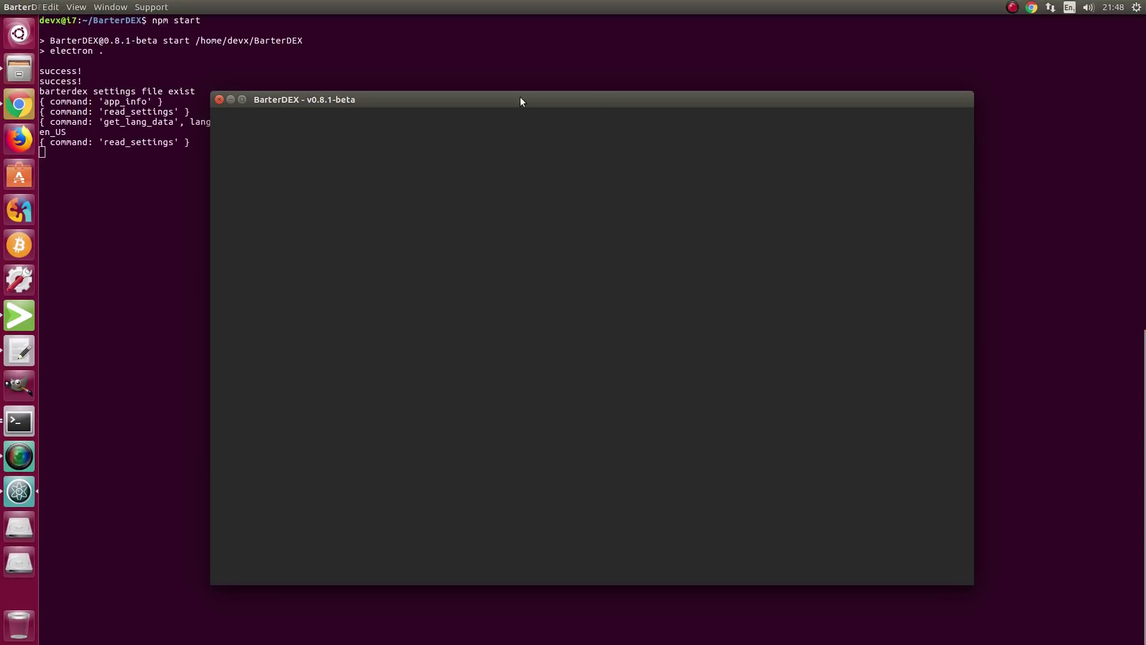
pyautogui.moveTo(636, 106); pyautogui.dragTo(821, 28)
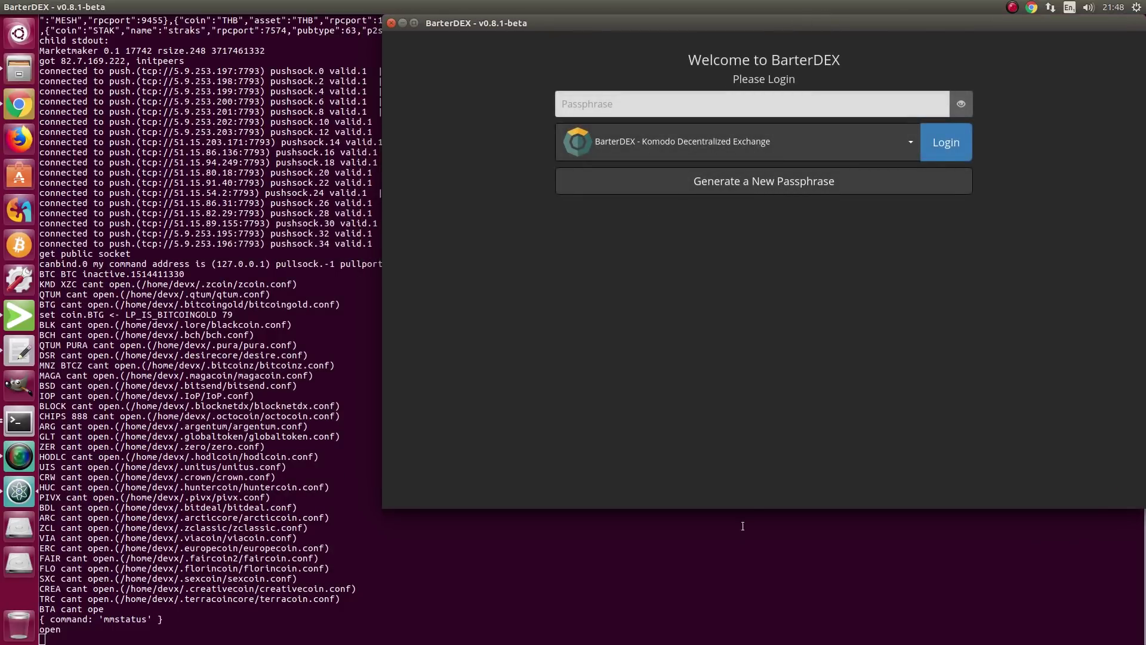
pyautogui.moveTo(750, 508); pyautogui.dragTo(720, 639)
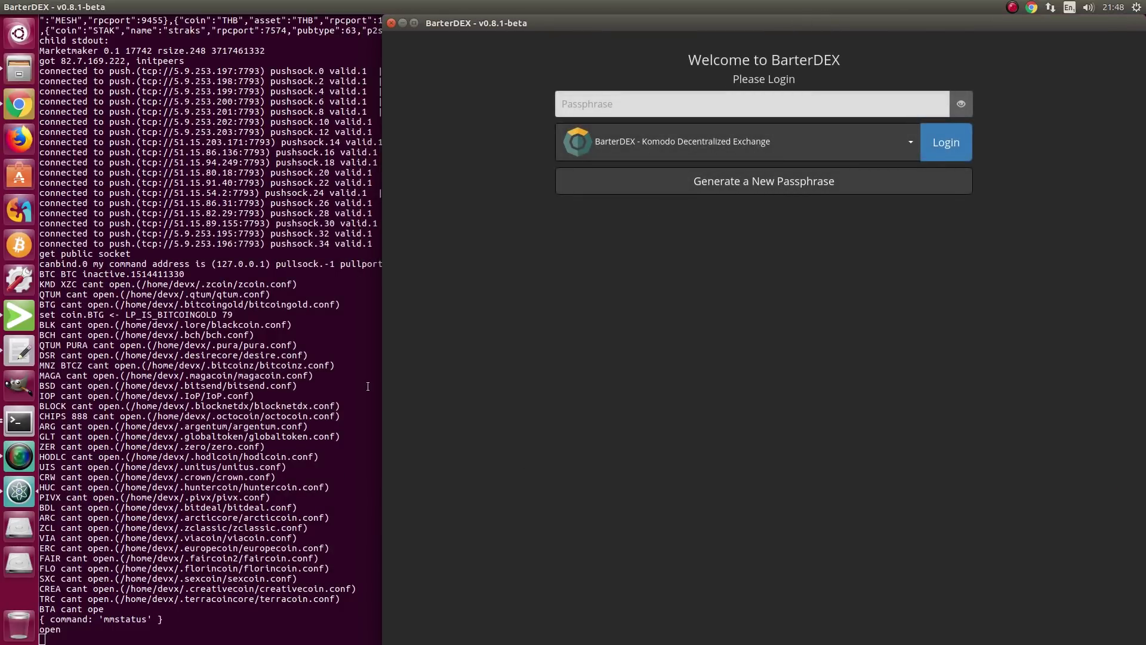
pyautogui.moveTo(382, 367); pyautogui.dragTo(280, 371)
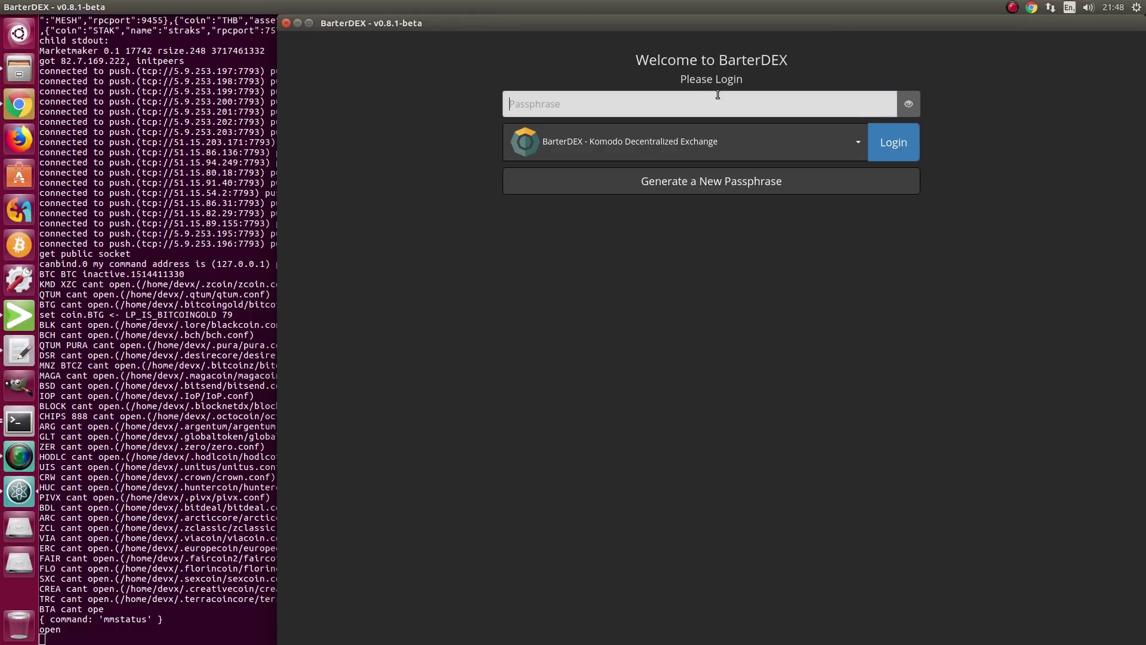
# Paste the saved login passphrase into the passphrase field
pyautogui.hotkey('ctrl', 'v')
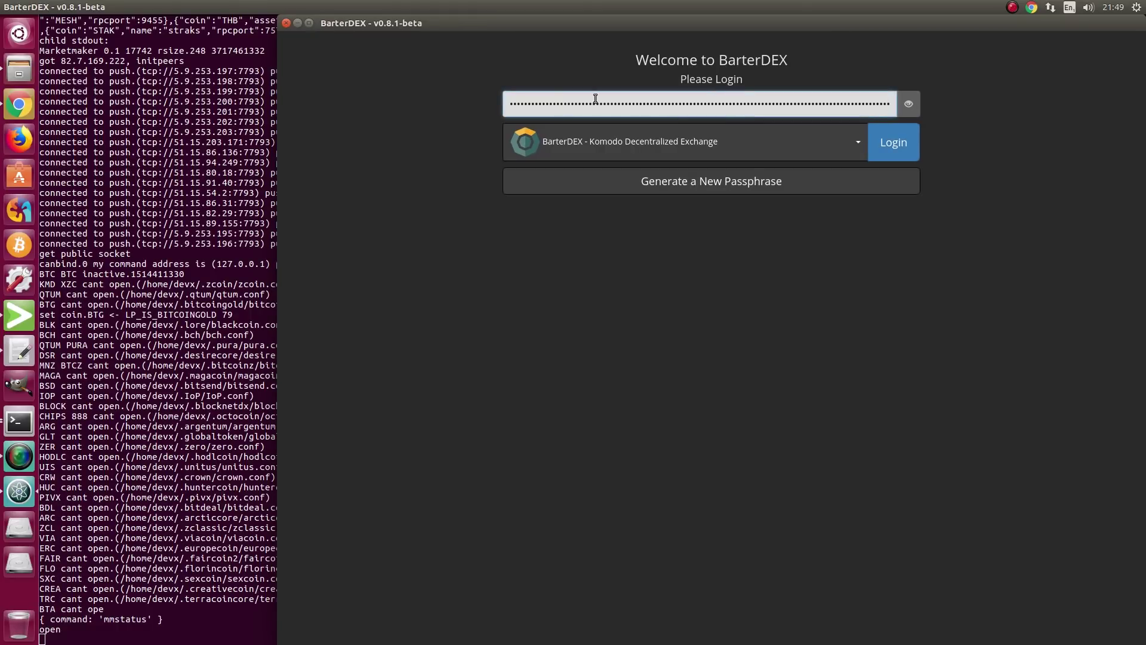
pyautogui.click(530, 105)
pyautogui.moveTo(553, 109); pyautogui.dragTo(898, 104)
pyautogui.click(1041, 169)
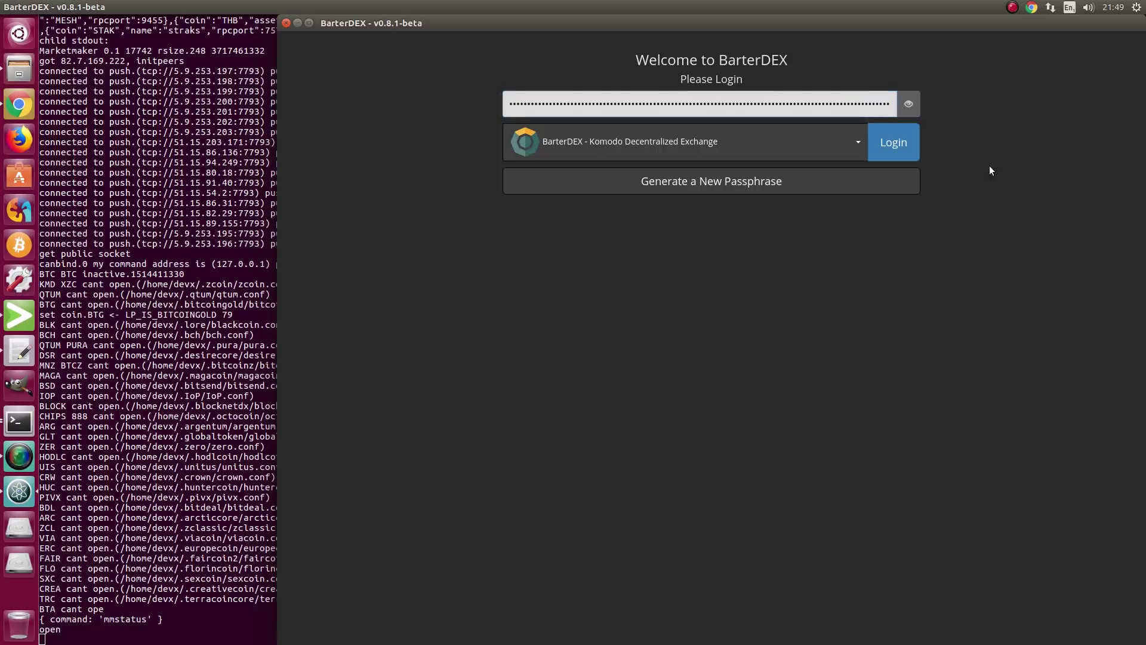
# Log in, enable Komodo (KMD) in Electrum mode, and reopen the Add Coins dialog
pyautogui.click(893, 142)
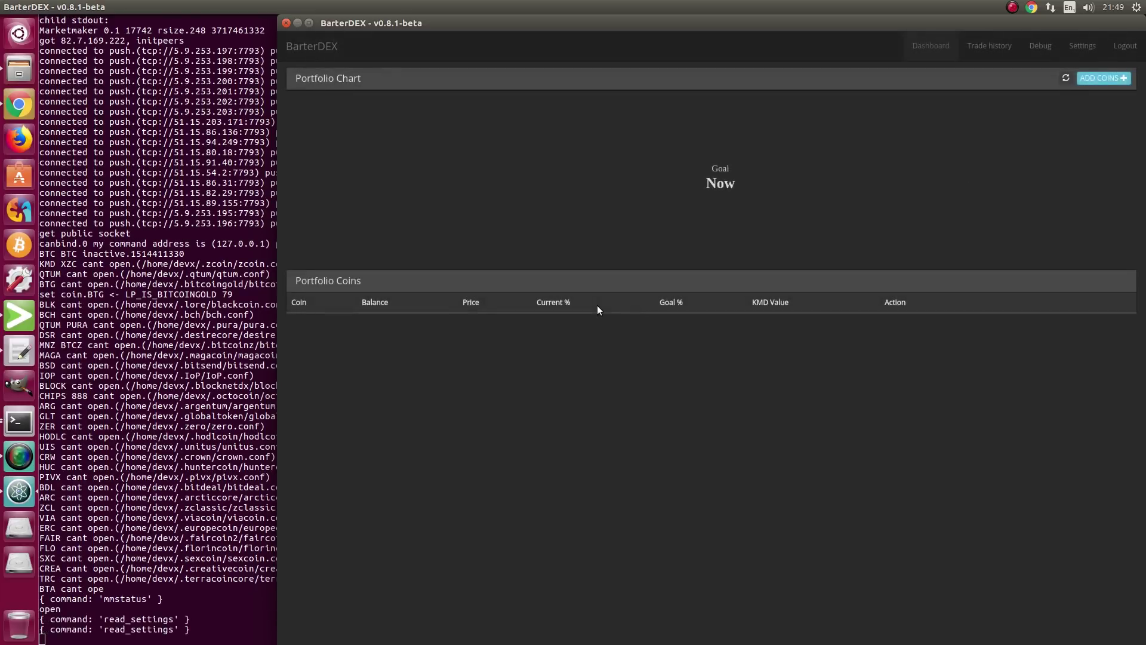
pyautogui.click(1100, 79)
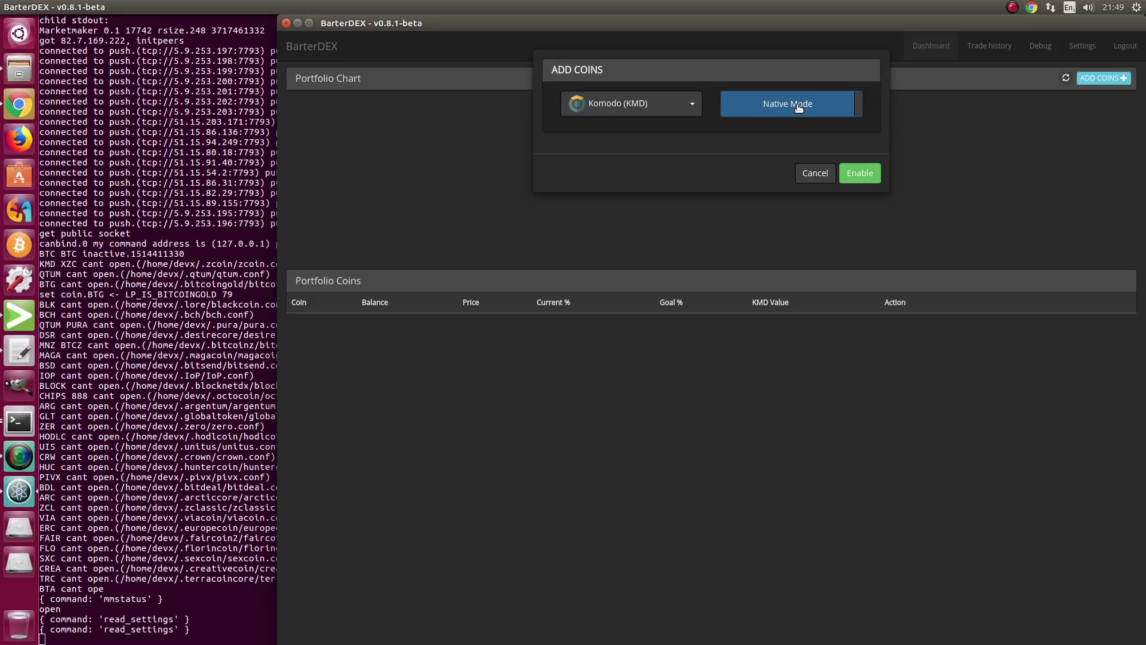
pyautogui.click(799, 107)
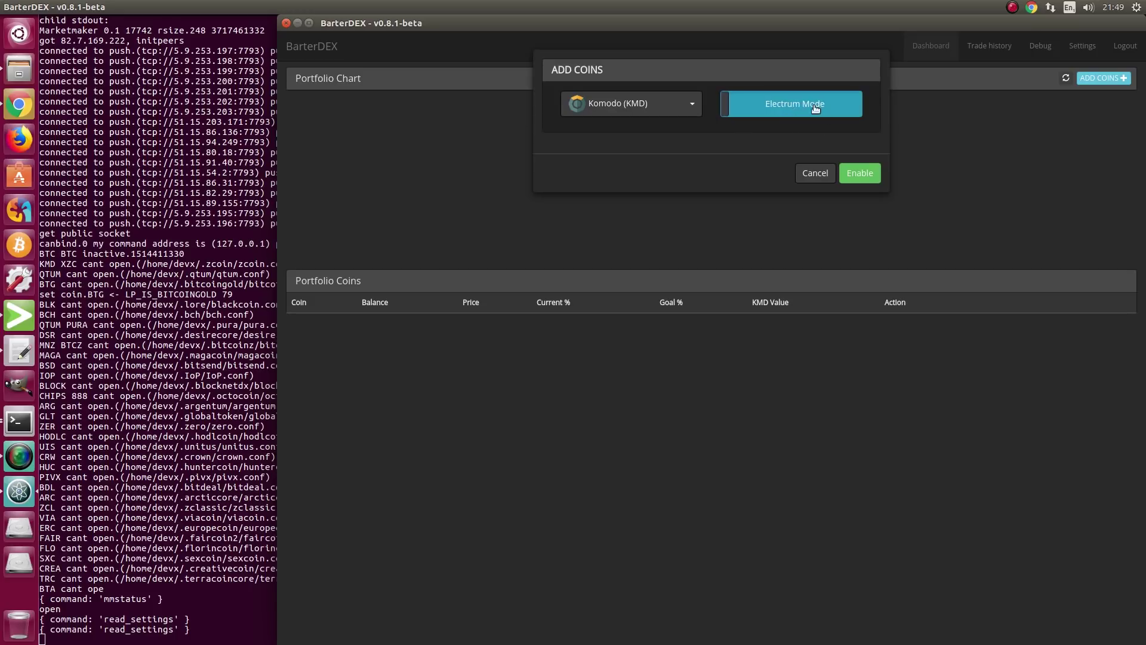
pyautogui.click(862, 175)
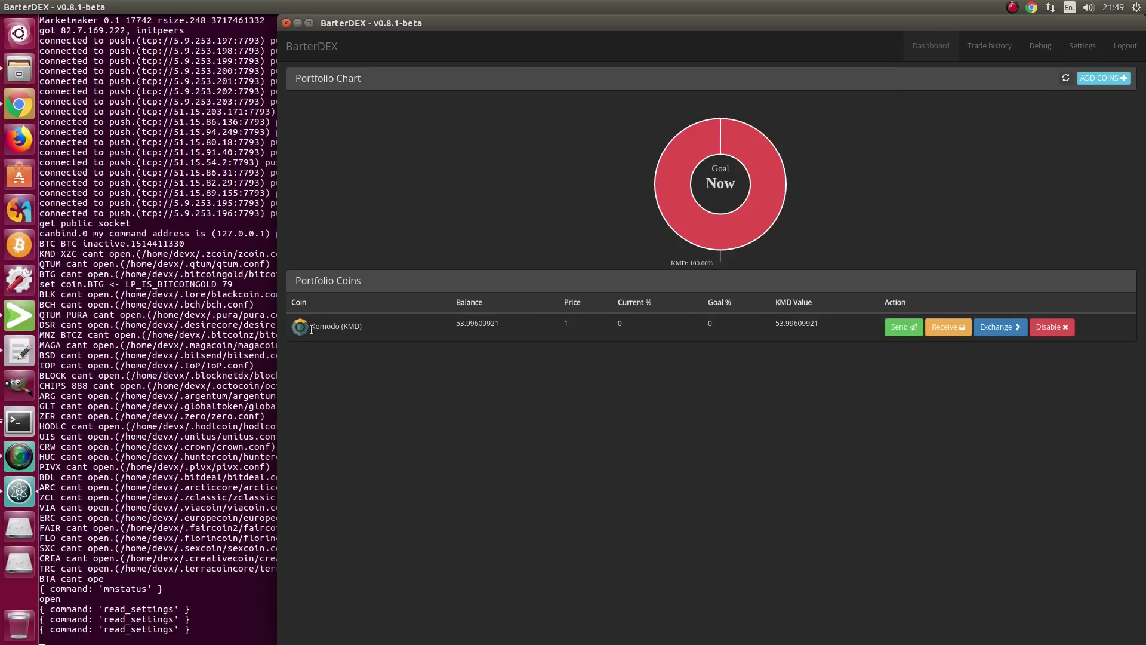
pyautogui.moveTo(455, 324); pyautogui.dragTo(504, 325)
pyautogui.click(554, 332)
# Pick CHIPS (CHIPS) from the coin list and enable it in Electrum Mode
pyautogui.click(1122, 80)
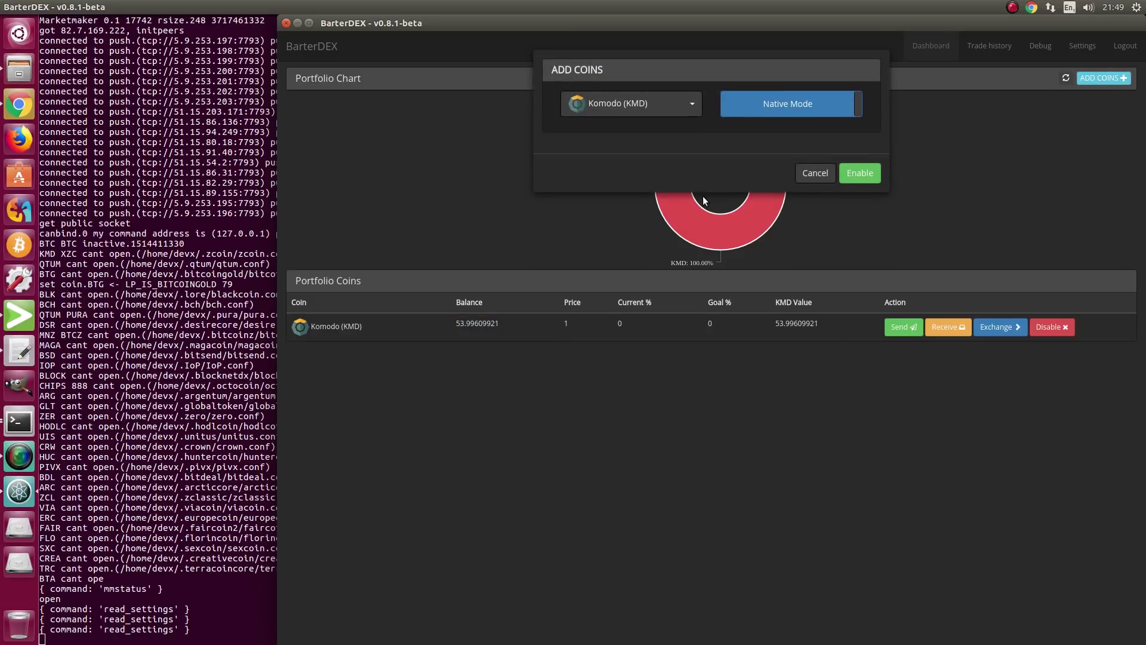
pyautogui.click(632, 103)
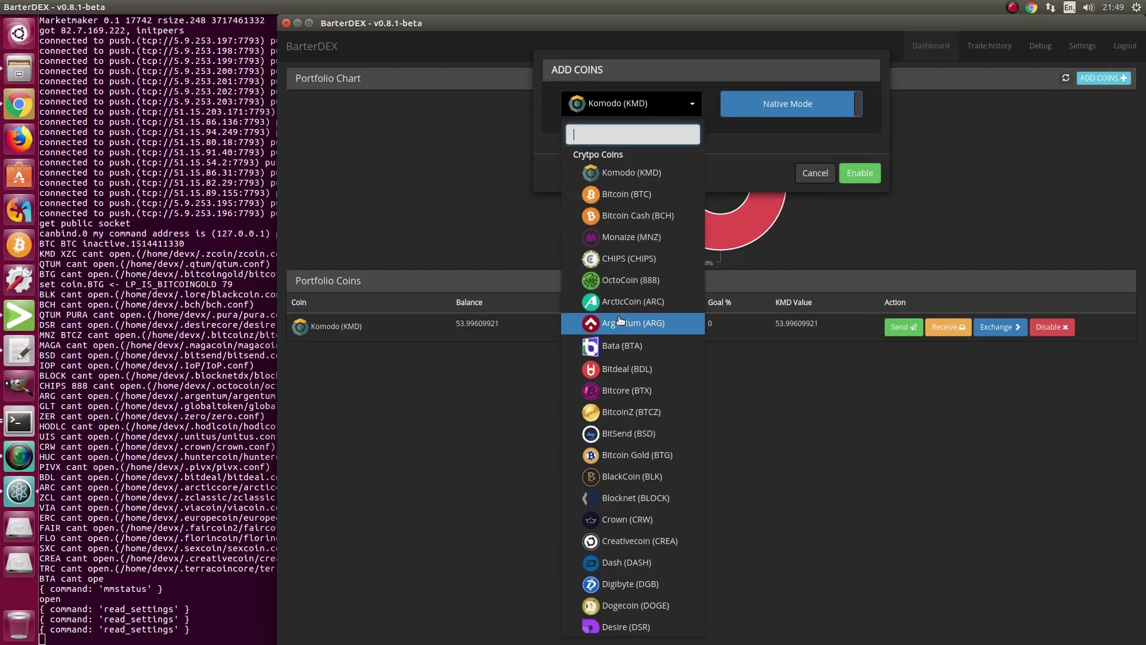
pyautogui.click(667, 260)
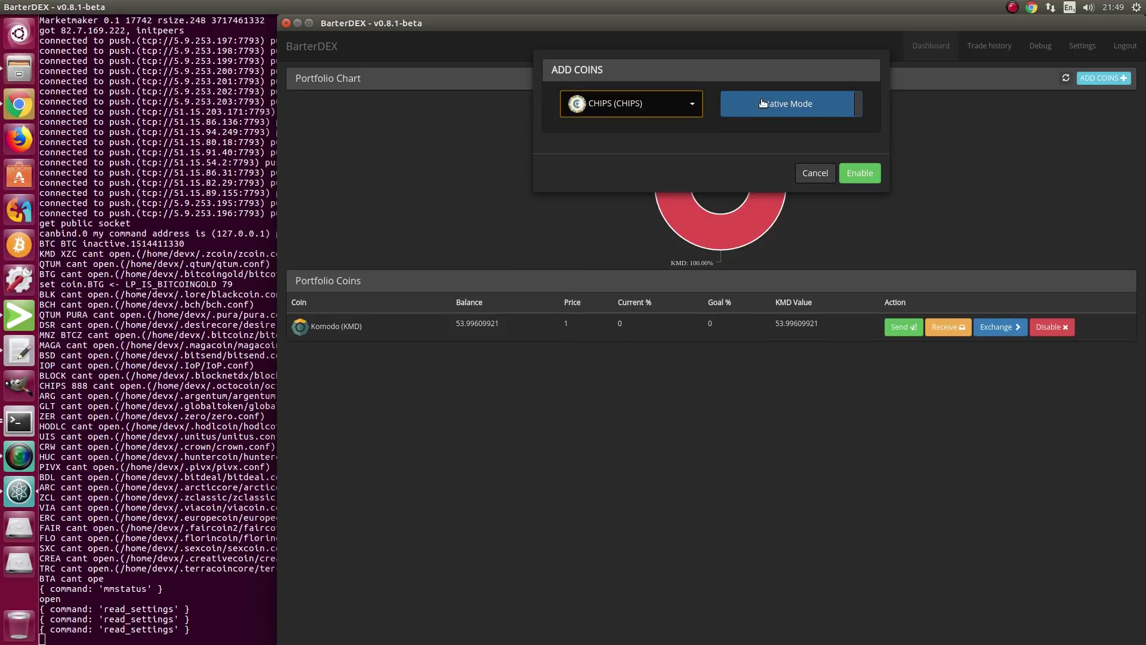
pyautogui.click(732, 114)
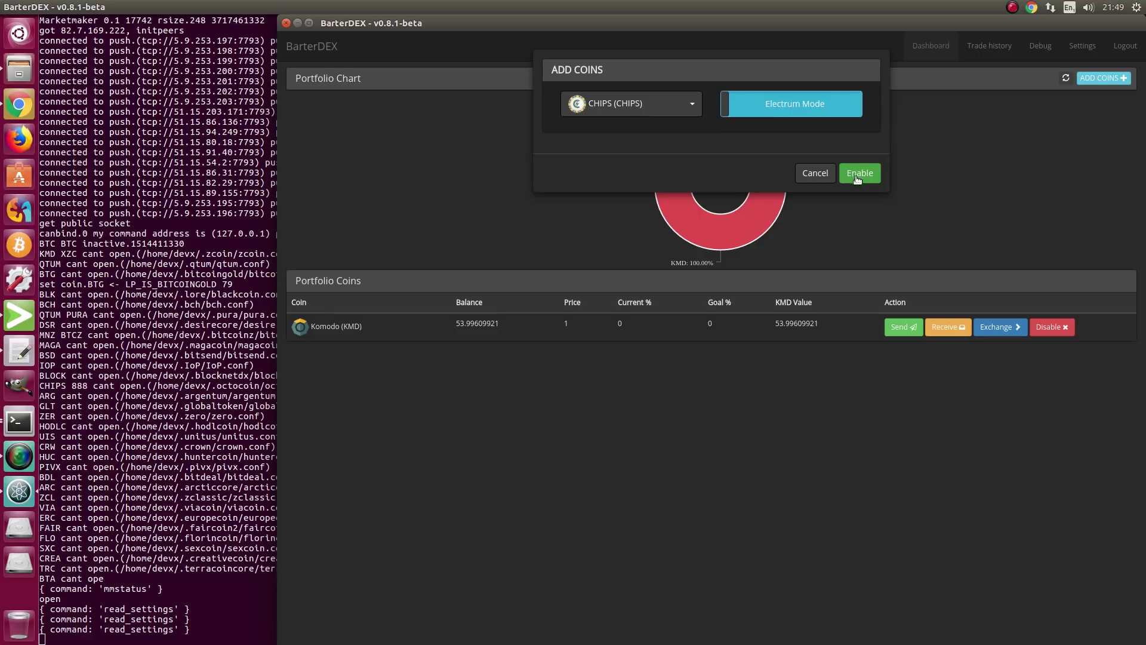
pyautogui.click(860, 173)
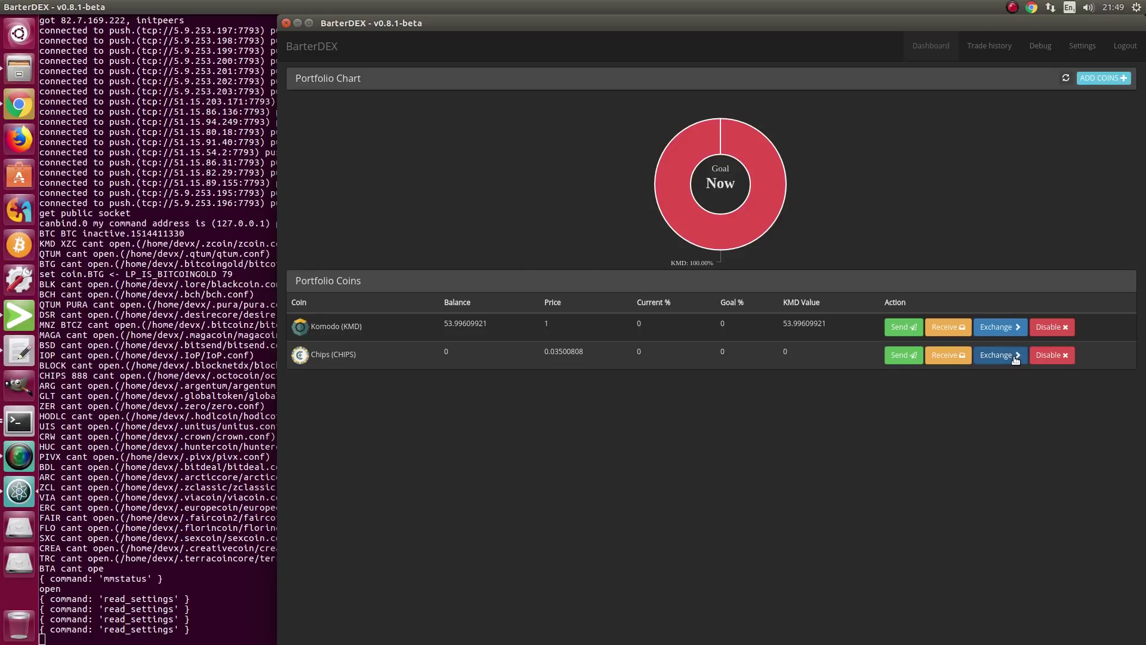
# Open the CHIPS/KMD exchange and toggle 'Enable auto-repeat + CoinMarketCap Prices' under BUY CHIPS
pyautogui.click(1015, 357)
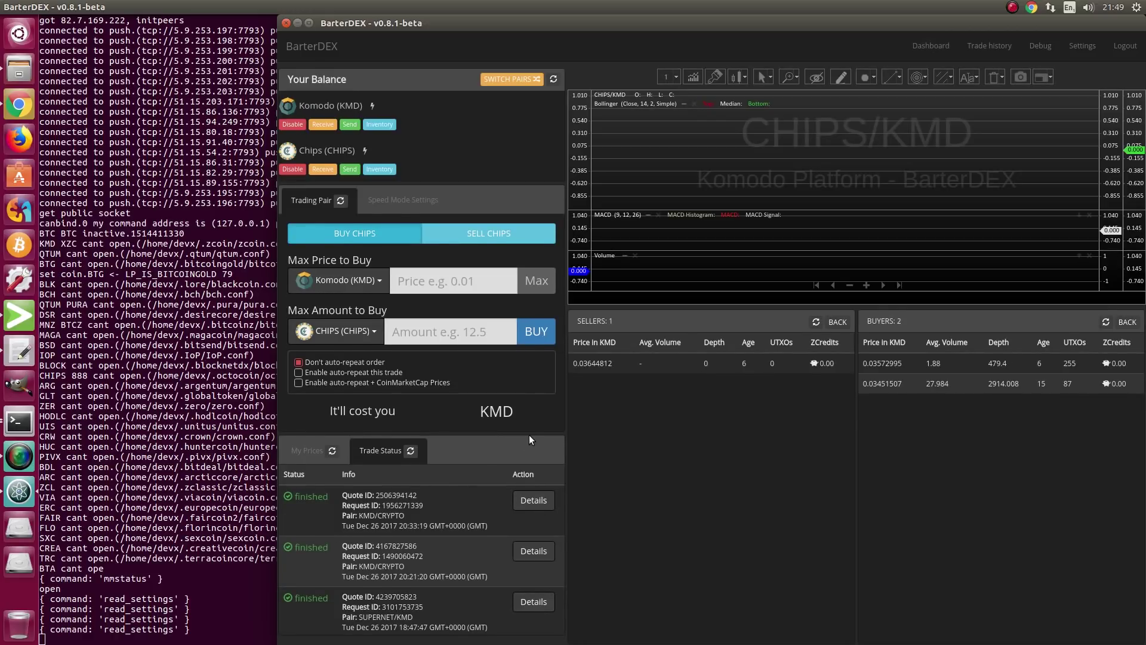
pyautogui.click(369, 389)
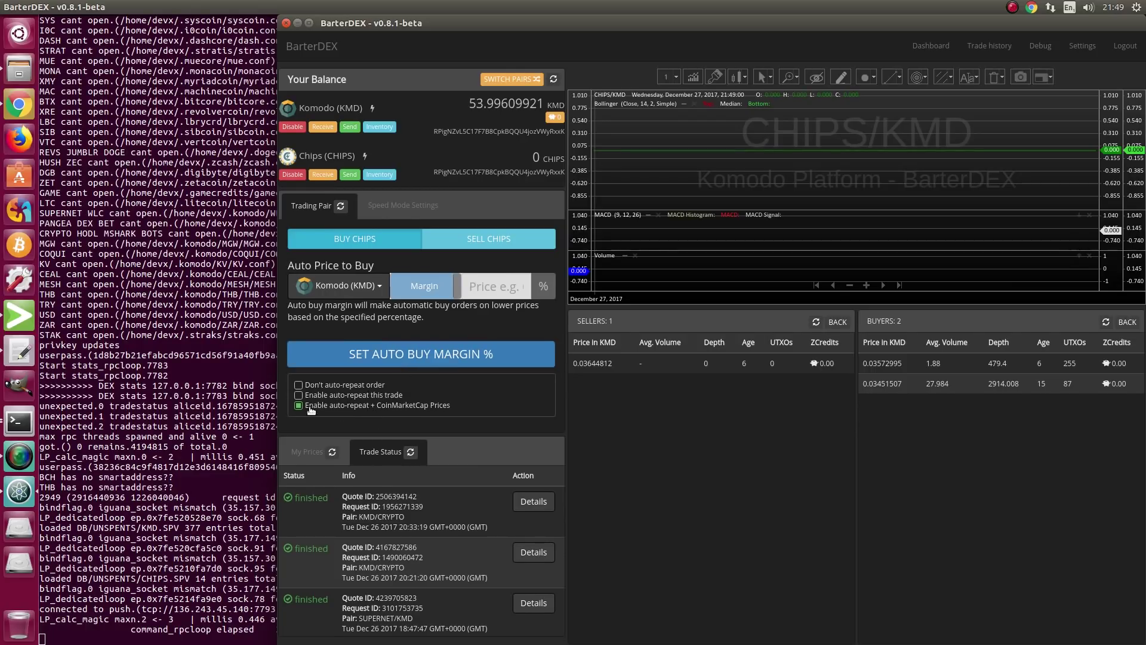
pyautogui.click(311, 385)
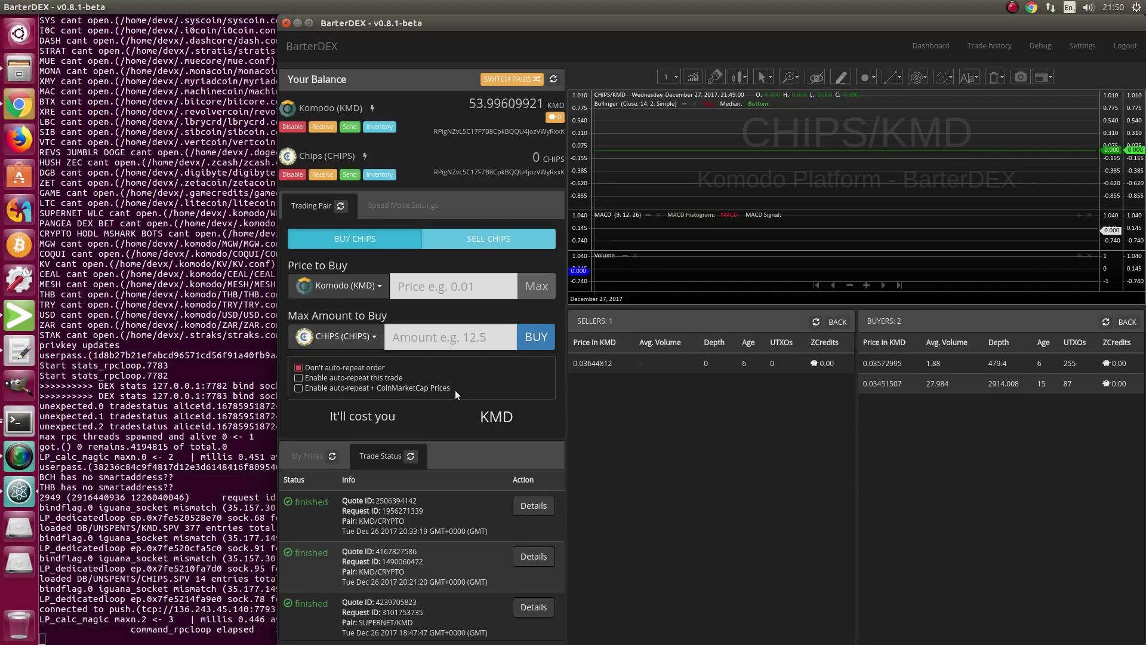
pyautogui.click(298, 389)
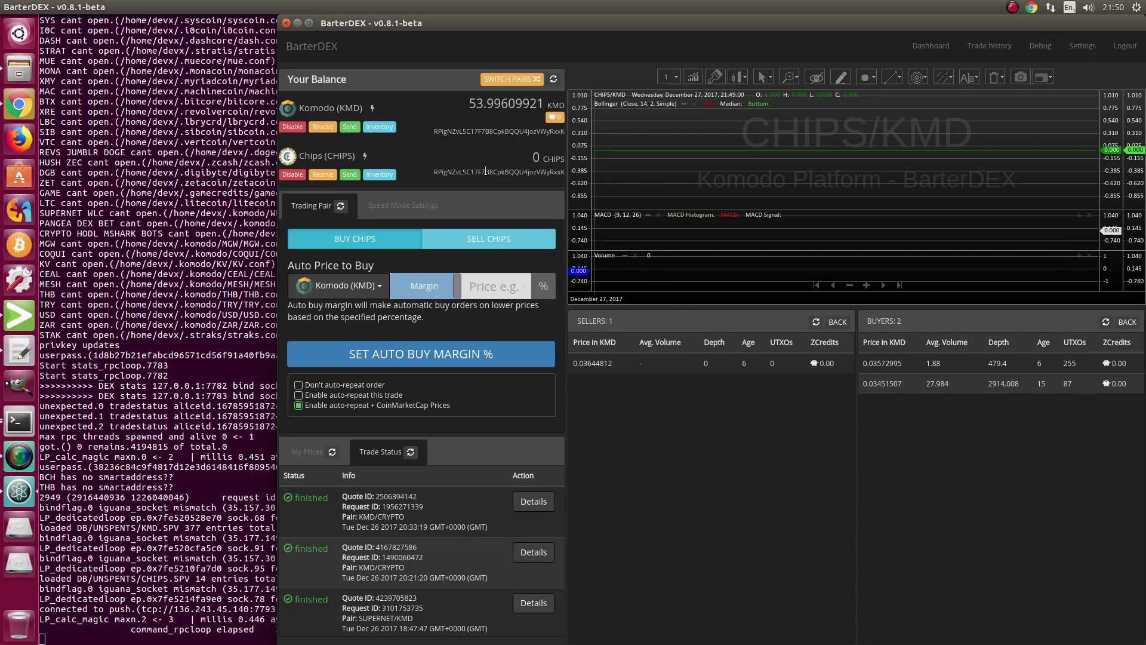
pyautogui.click(367, 245)
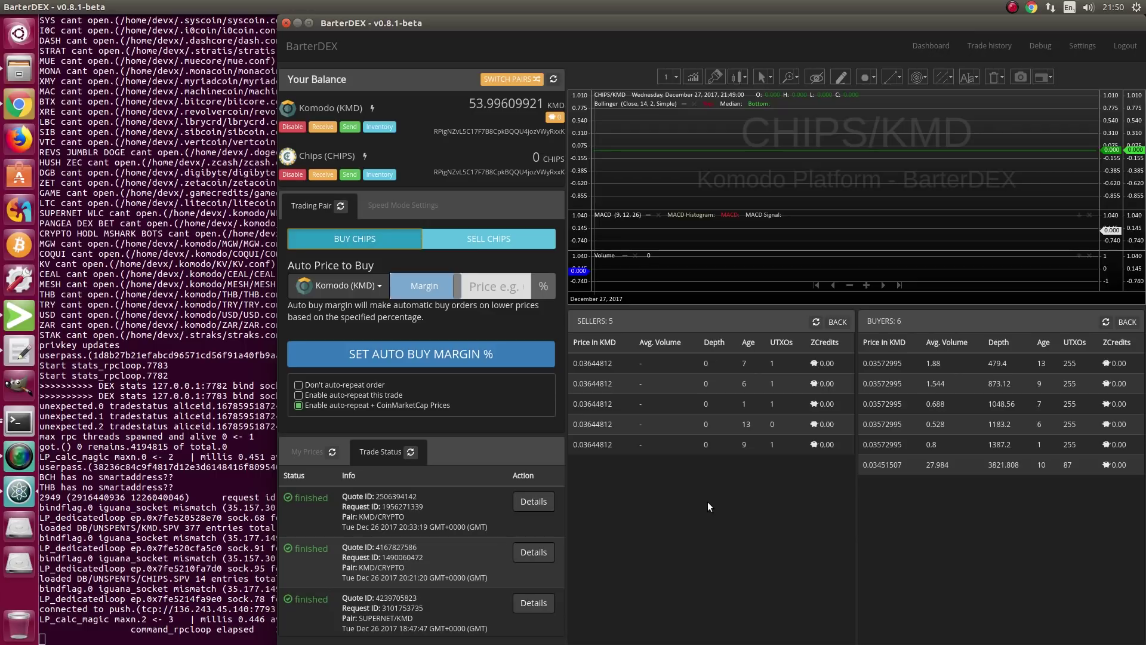
pyautogui.click(352, 386)
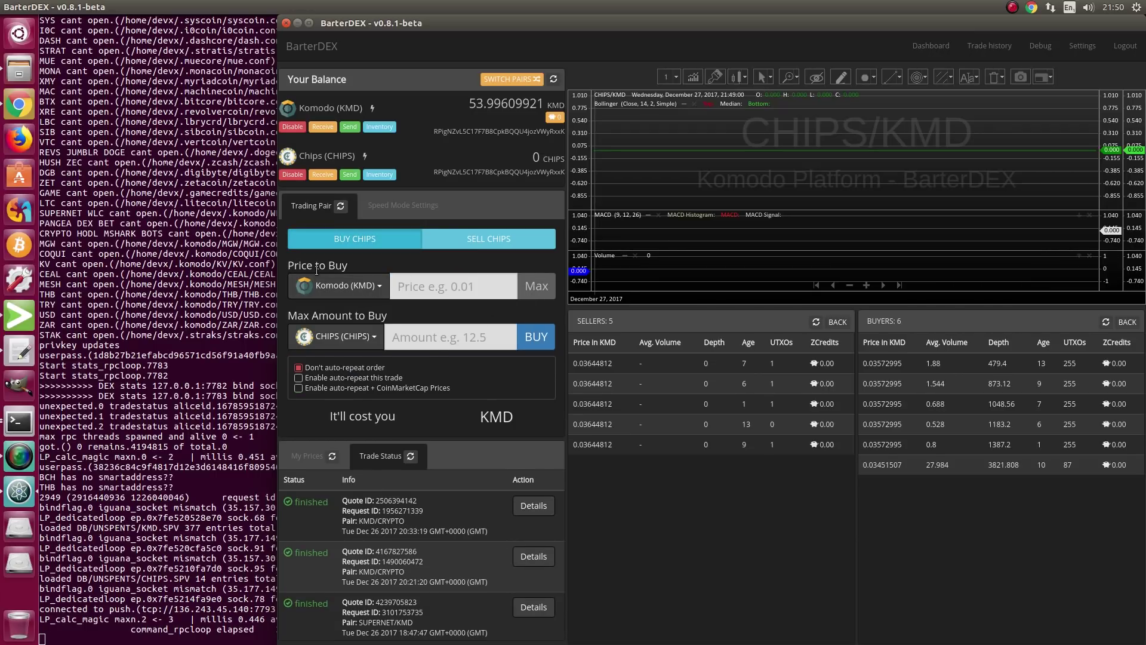
# Turn on CoinMarketCap auto-repeat and set a 10% auto-buy margin for CHIPS
pyautogui.click(309, 389)
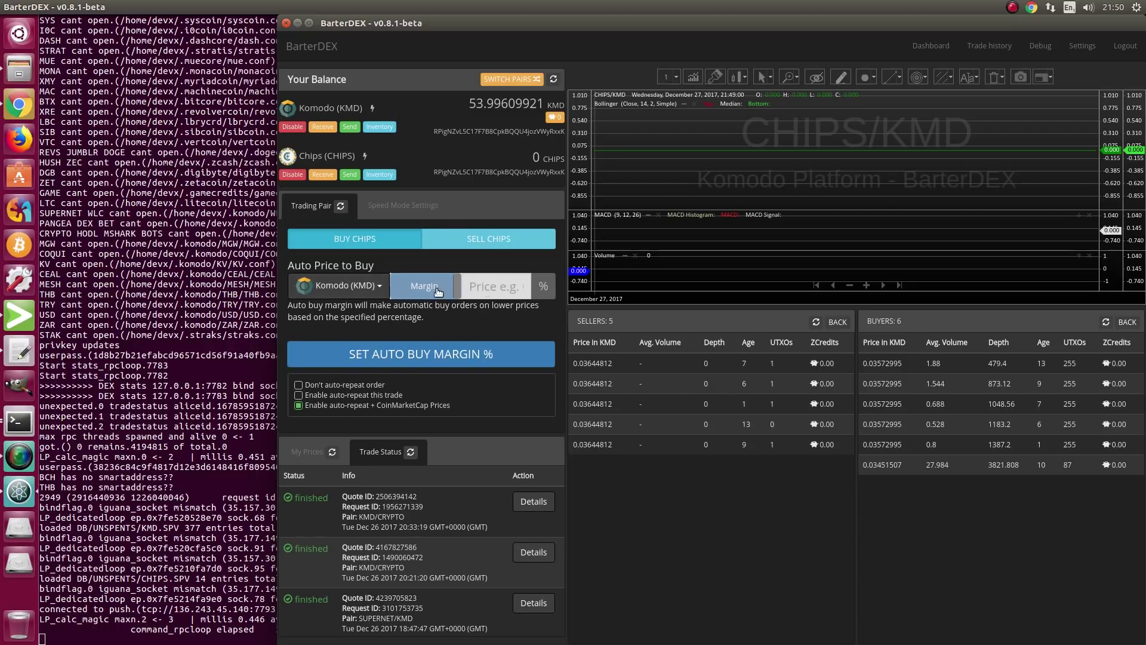
pyautogui.click(491, 288)
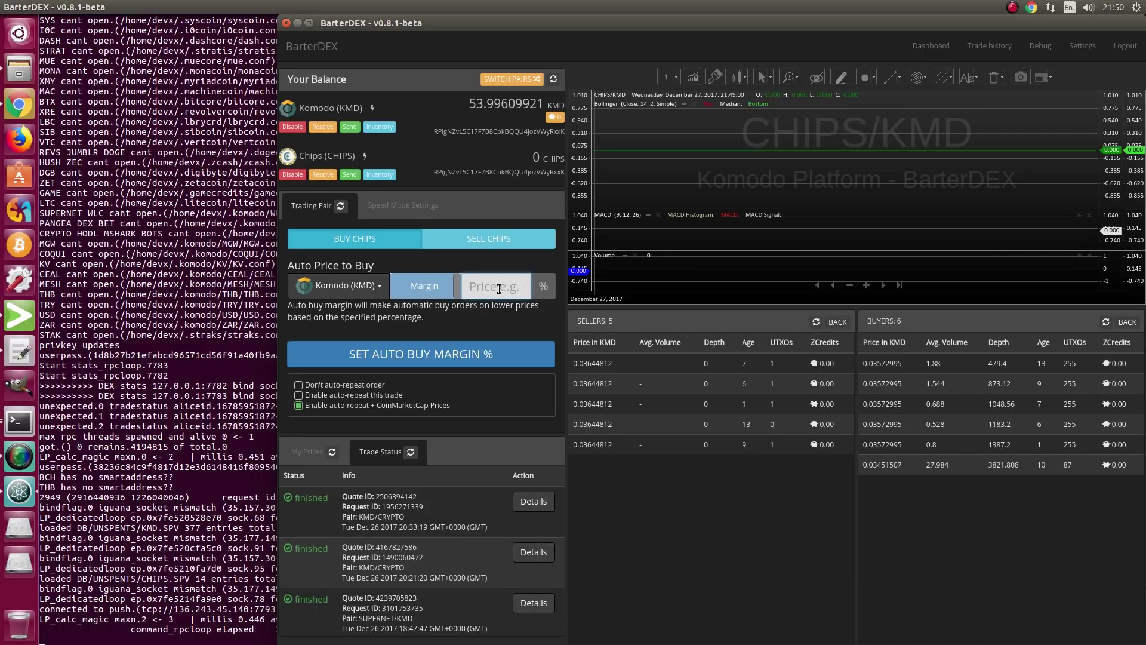
pyautogui.write('10')
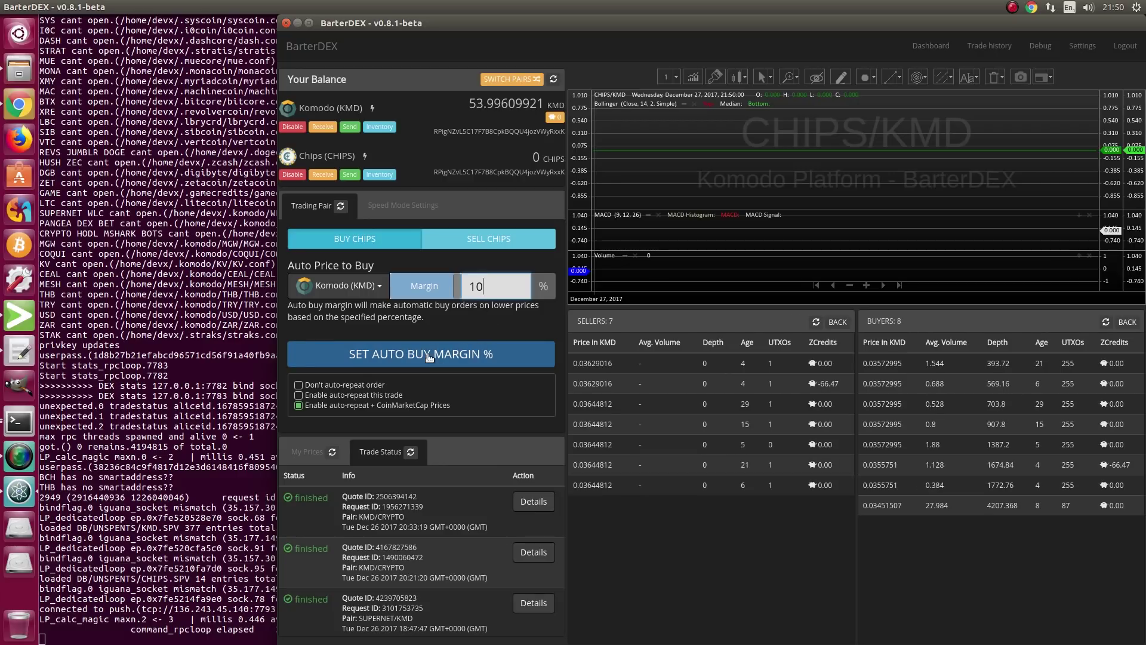
pyautogui.click(528, 359)
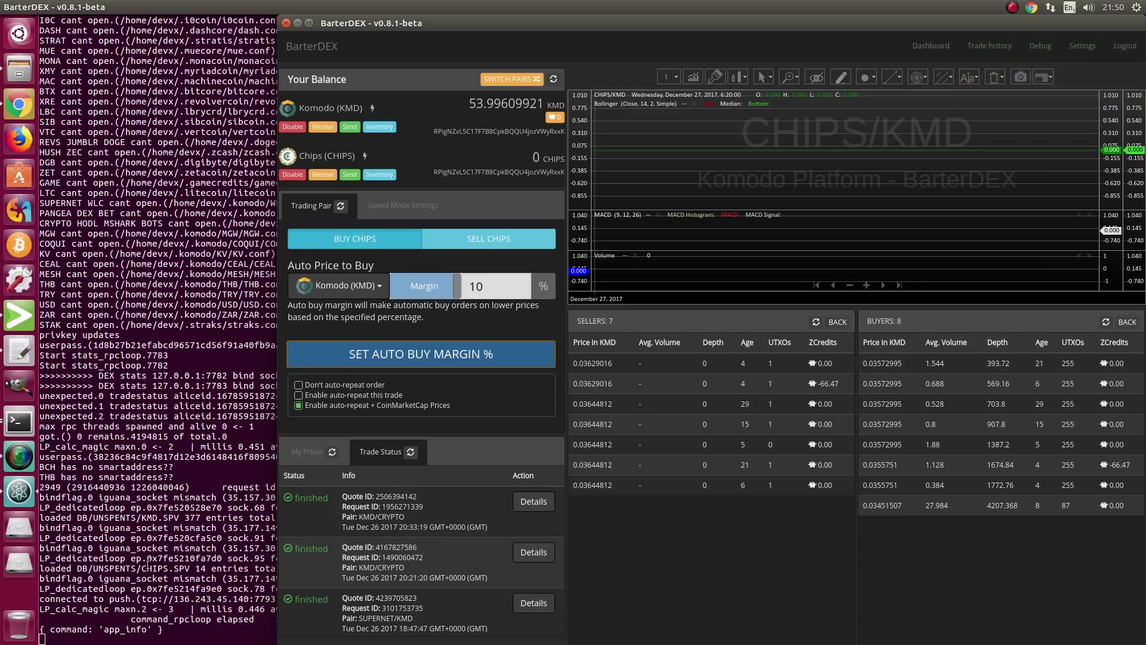
# Check the marketmaker log in Terminal, then return to the BarterDEX window
pyautogui.click(105, 568)
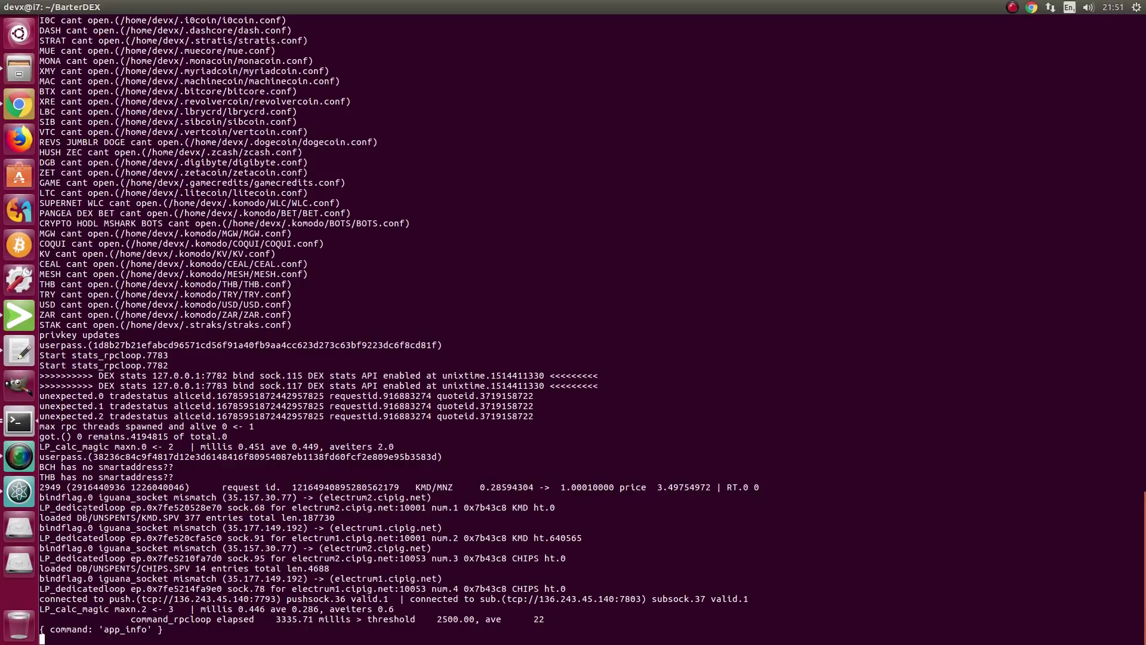
pyautogui.click(24, 496)
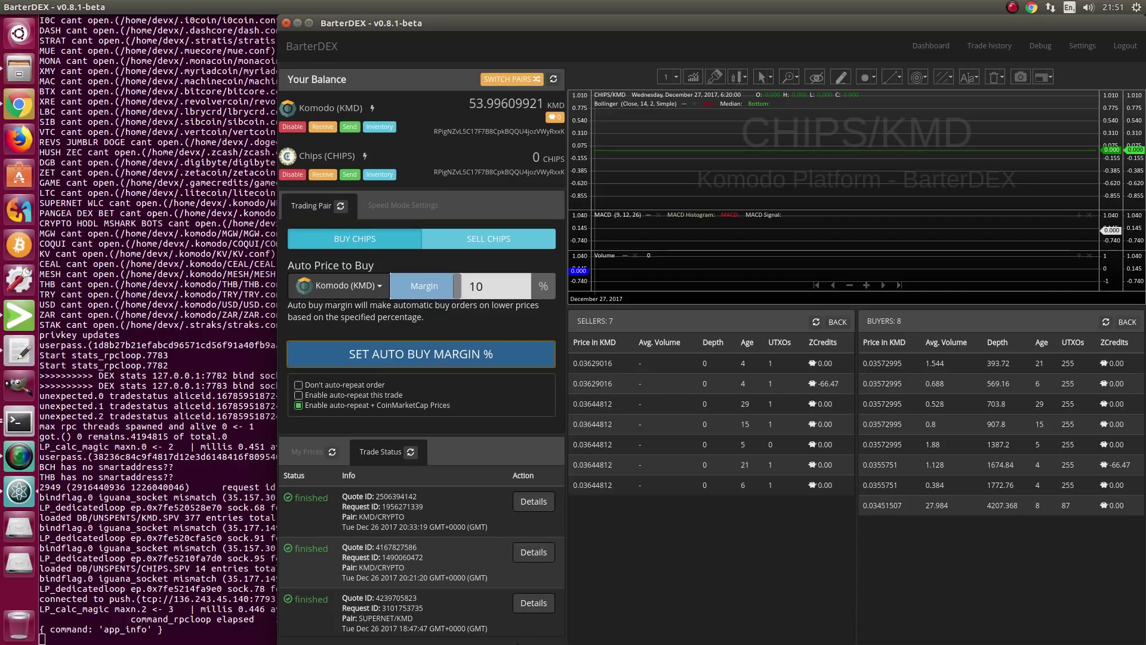
pyautogui.scroll(-1, 621, 514)
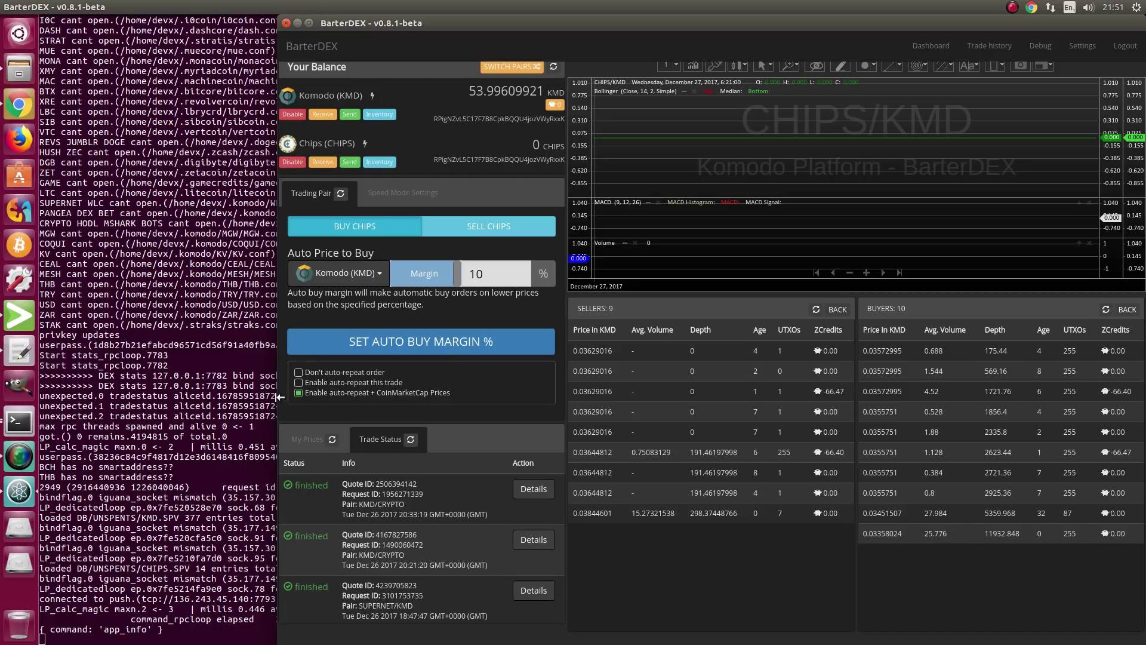
pyautogui.moveTo(278, 397); pyautogui.dragTo(266, 397)
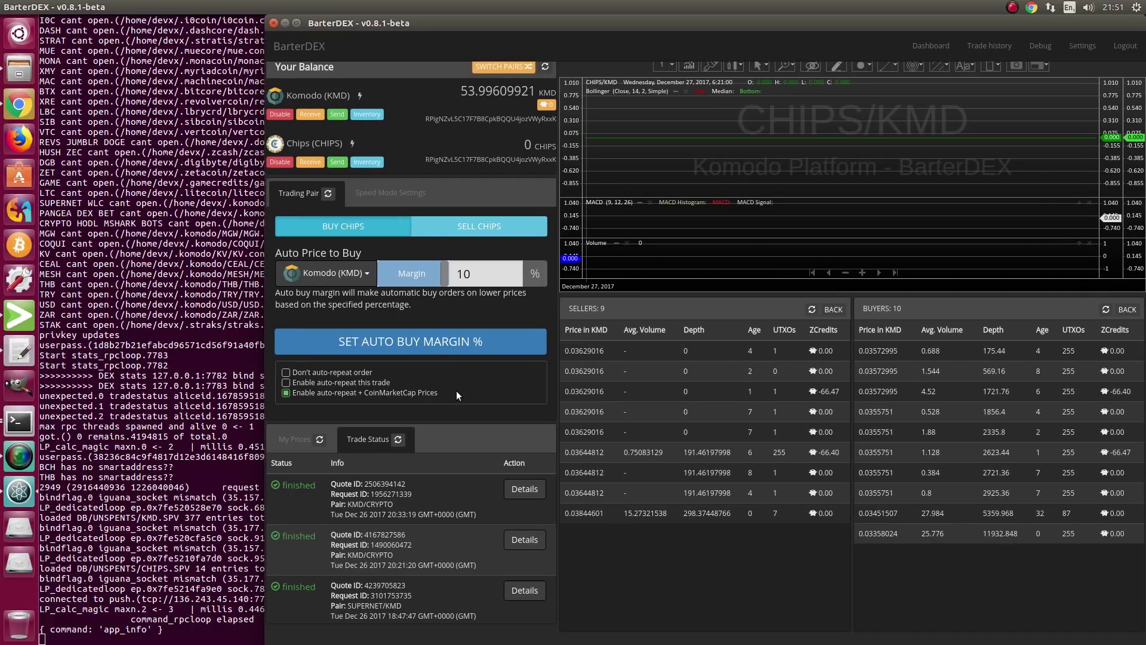